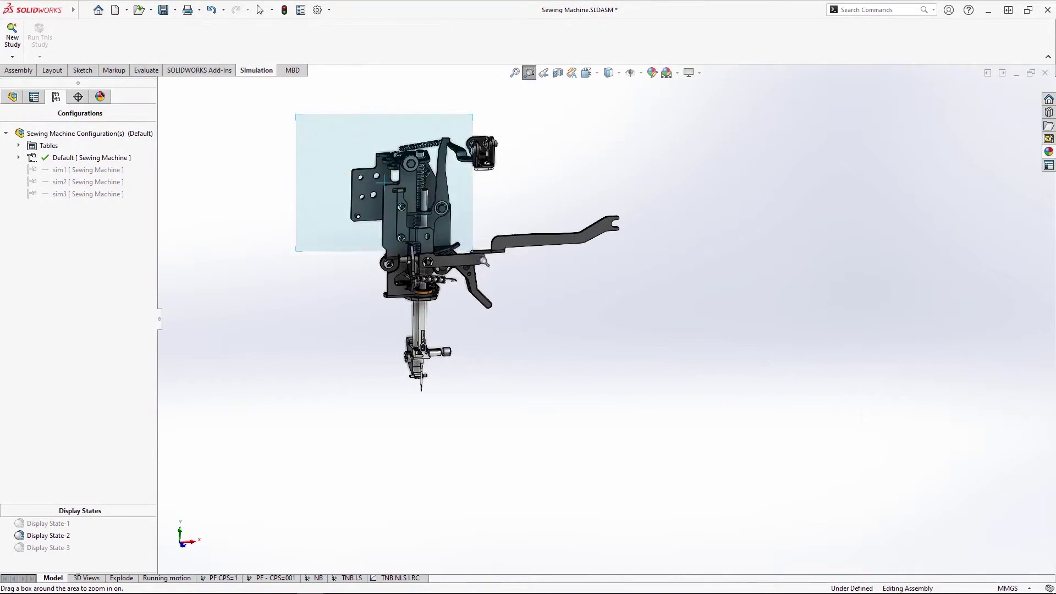
- Activate configuration sim1 to isolate the lever and bracket, then swing the lever down about its pivot
drag(295, 113, 636, 433)
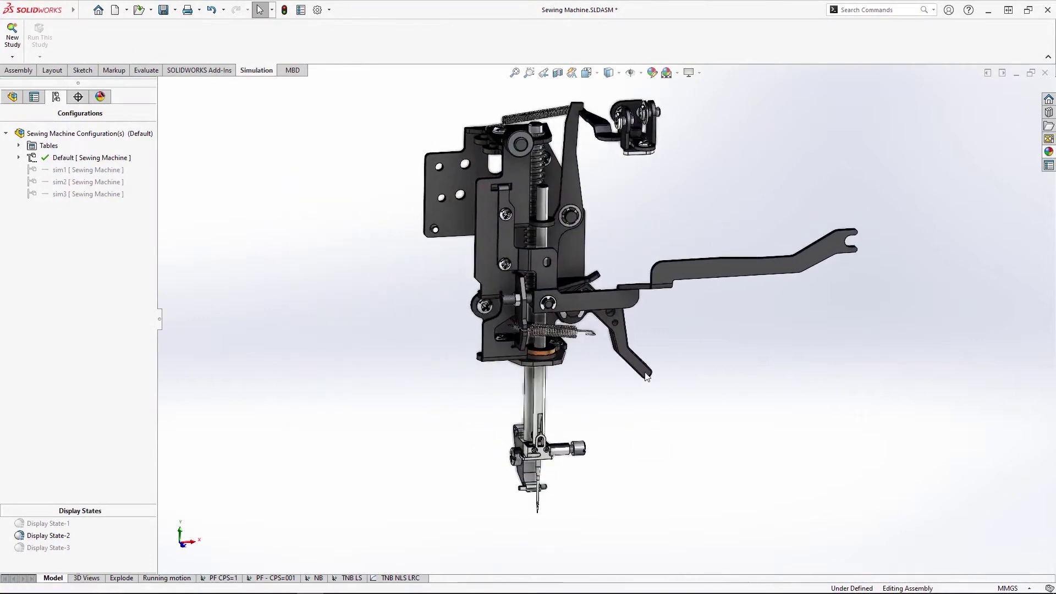
mouse_move(645, 375)
mouse_down()
mouse_move(582, 419)
mouse_move(649, 377)
mouse_up()
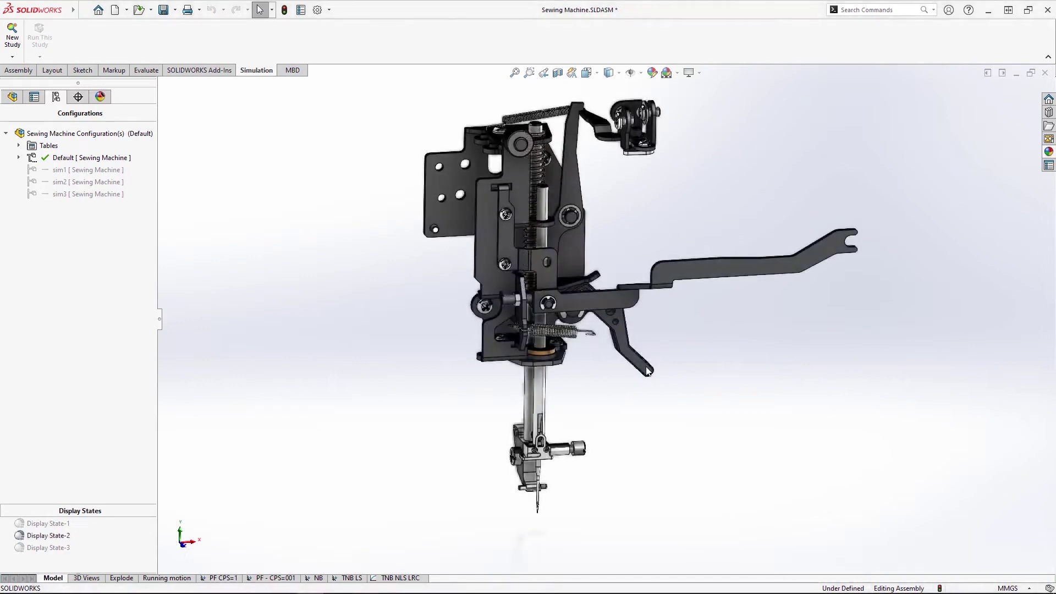
double_click(101, 171)
right_drag(347, 261, 338, 203)
drag(412, 236, 755, 405)
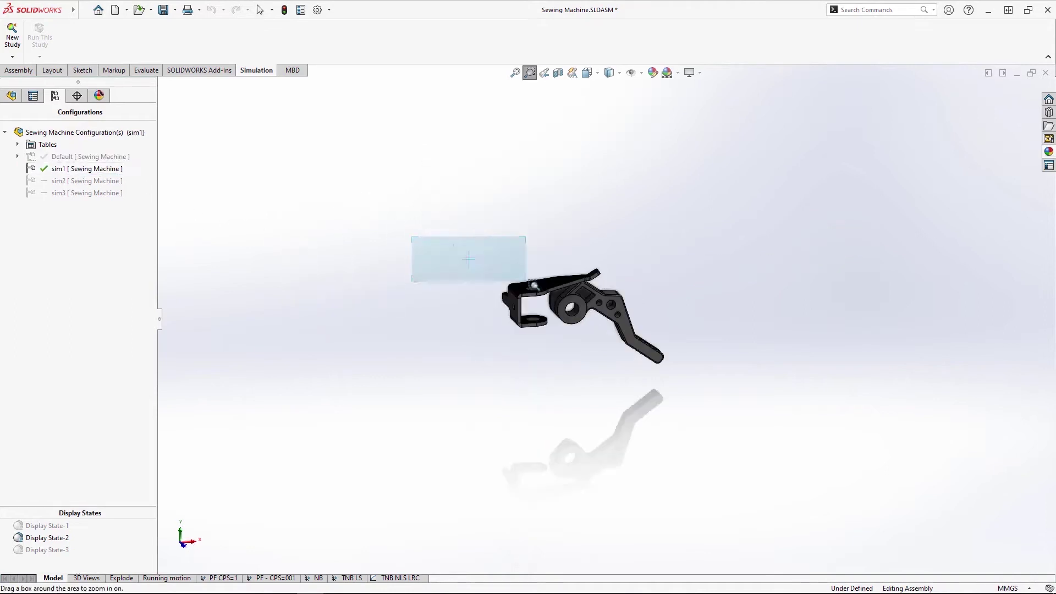
middle_drag(781, 286, 815, 337)
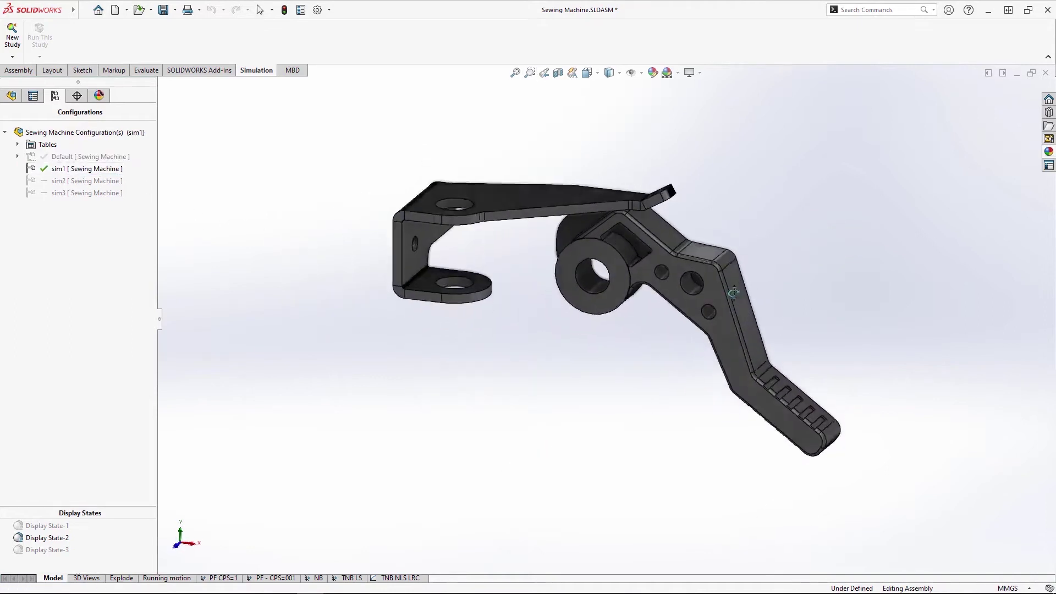
mouse_move(813, 338)
mouse_down()
mouse_move(761, 520)
mouse_move(800, 445)
mouse_up()
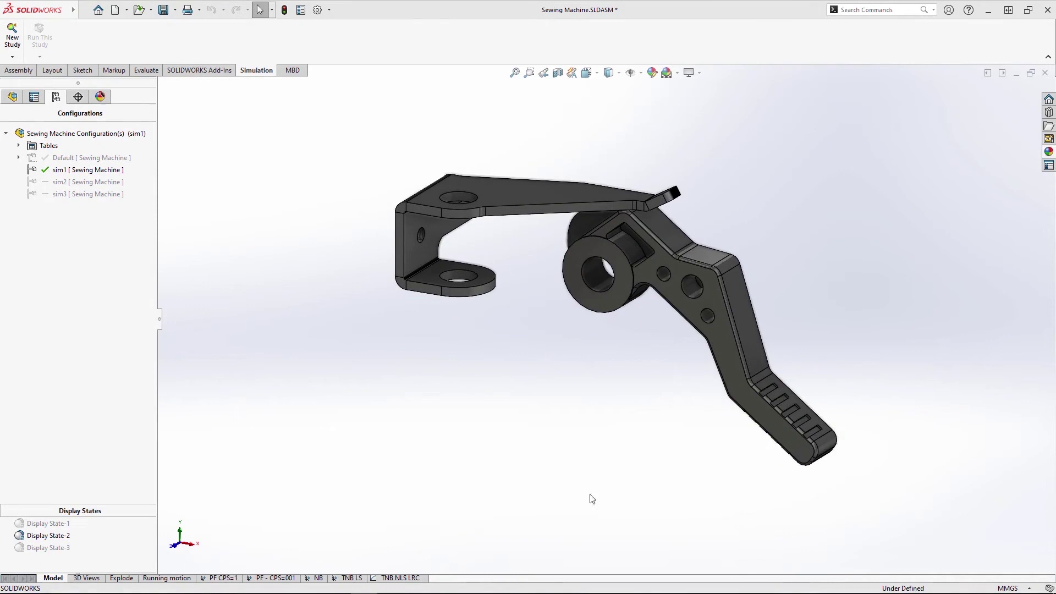
- In the PF CPS=1 study, review Local Interaction-1's definition and the study properties without changes
click(231, 577)
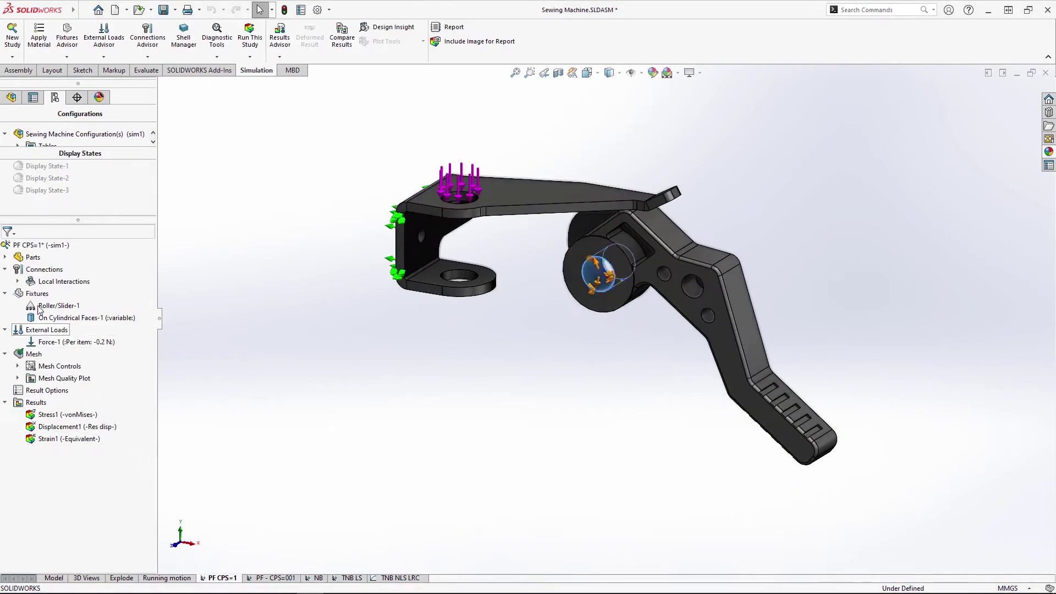
click(18, 281)
right_click(95, 296)
click(132, 305)
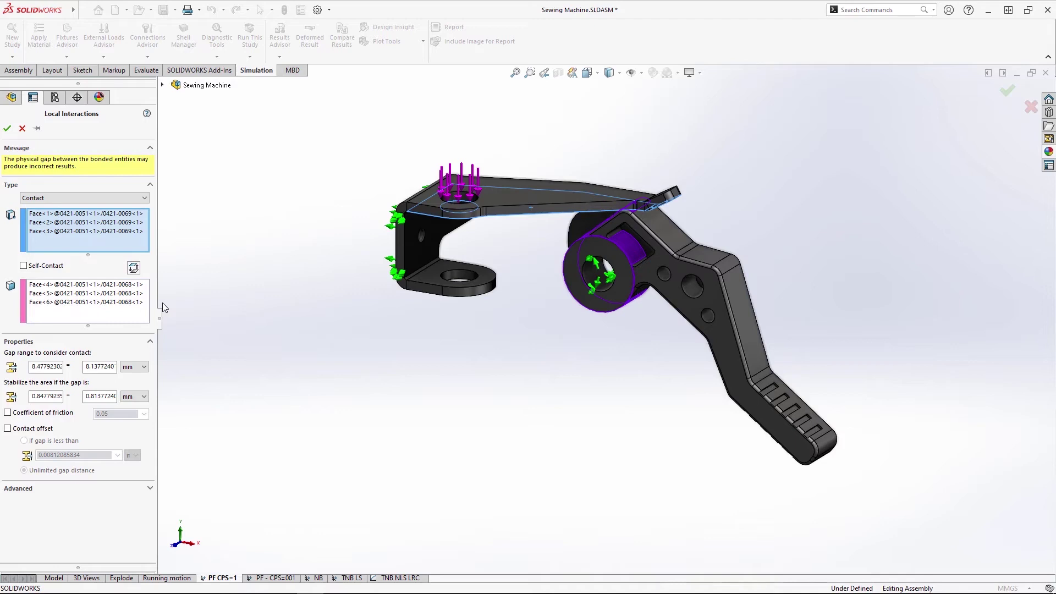
click(23, 129)
right_click(42, 247)
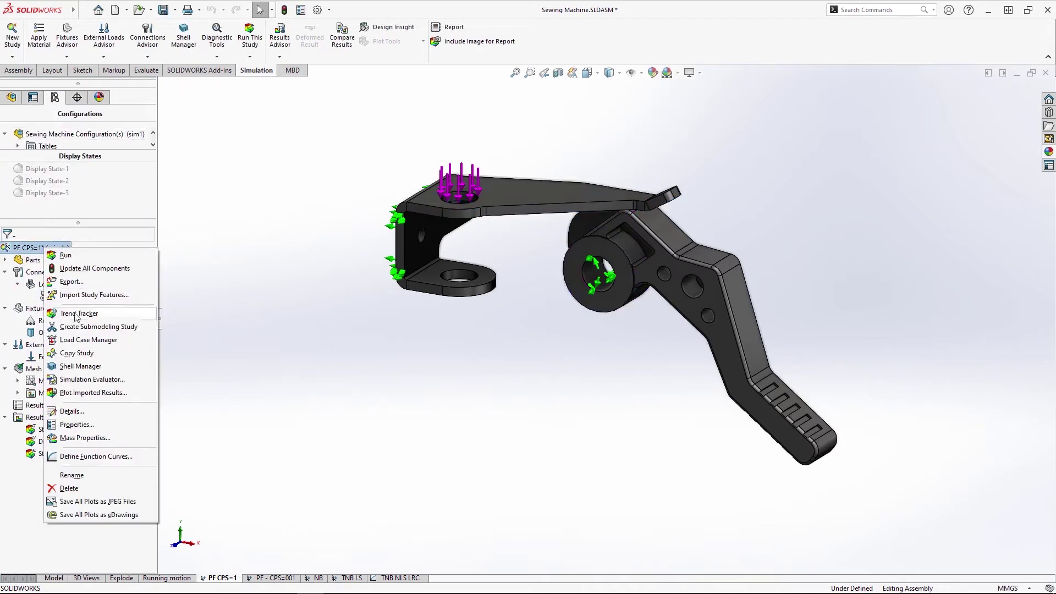
click(113, 419)
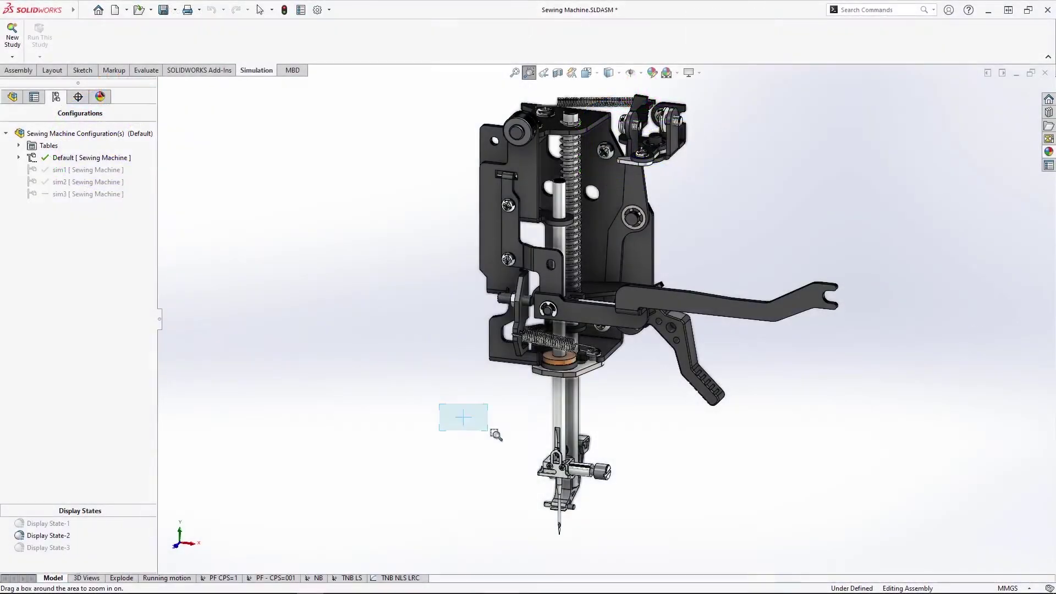
- Open the NB study and activate its sim2 configuration
drag(496, 435, 691, 553)
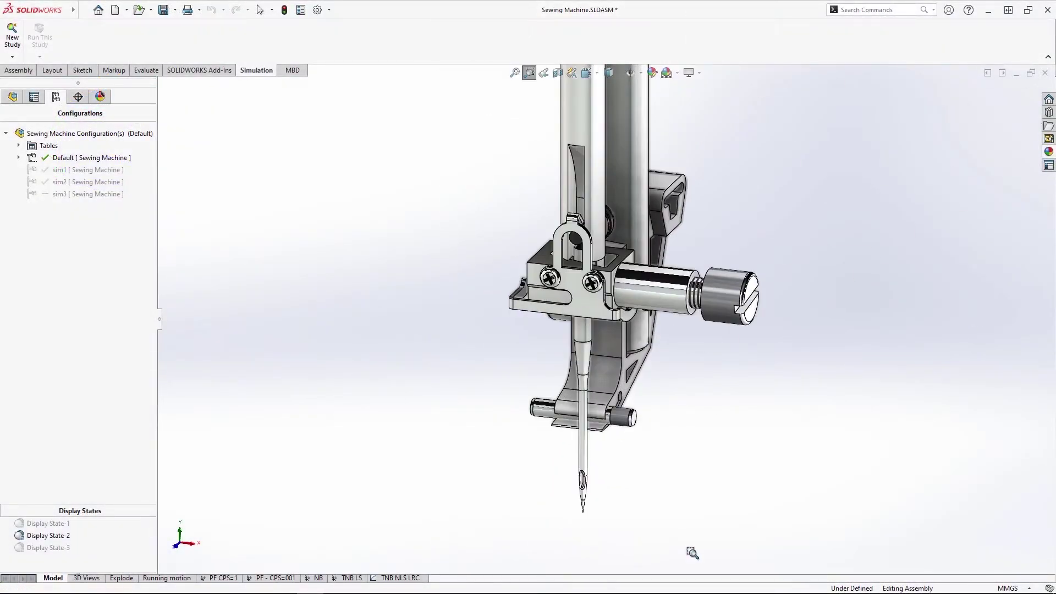
click(319, 579)
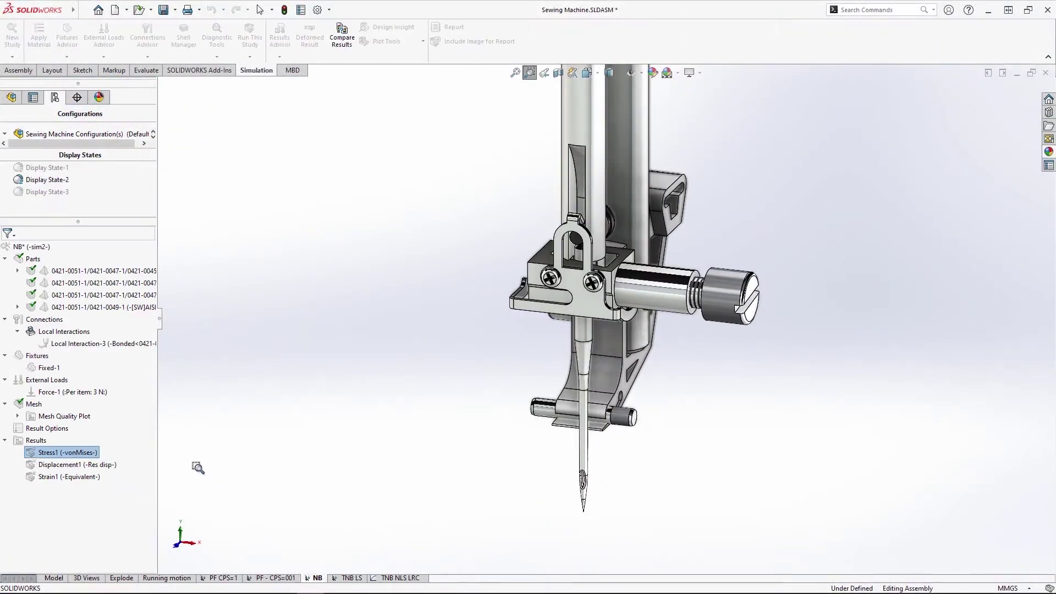
right_click(124, 367)
click(143, 376)
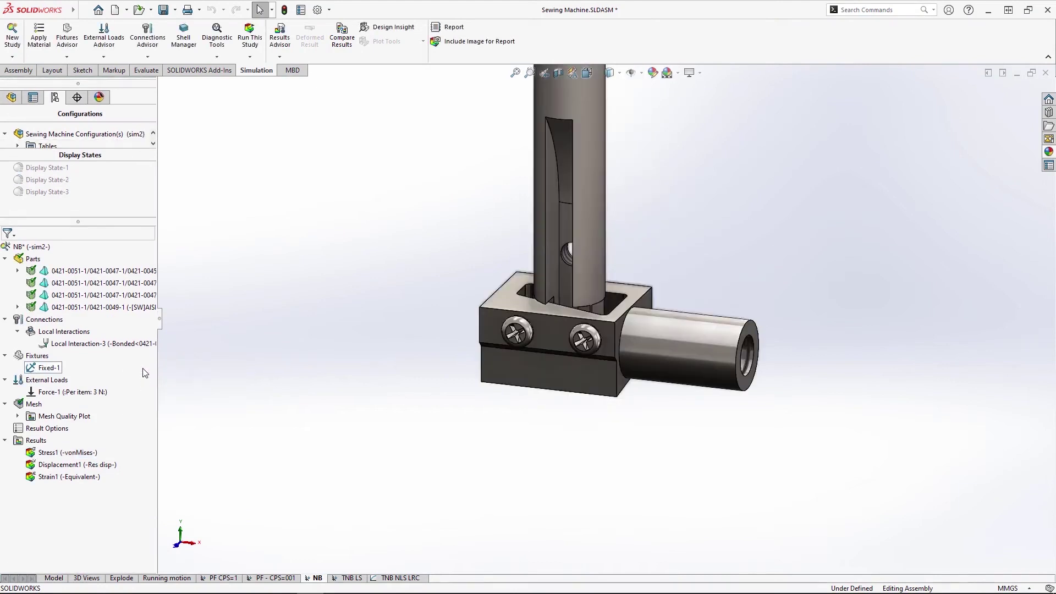
- Exclude the needle clamp's two screw parts from analysis
click(132, 282)
right_click(128, 295)
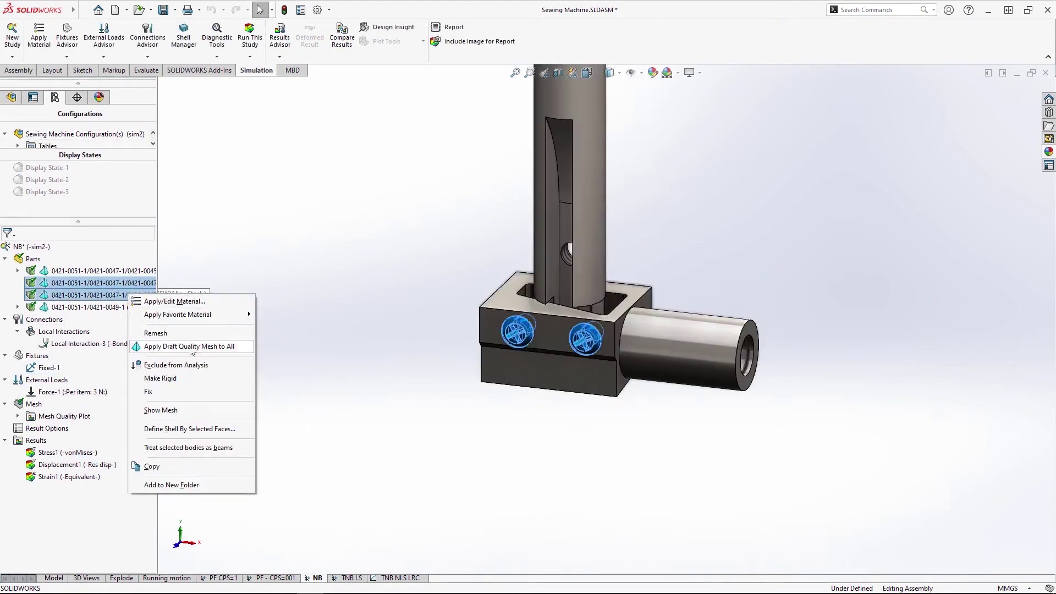
click(220, 368)
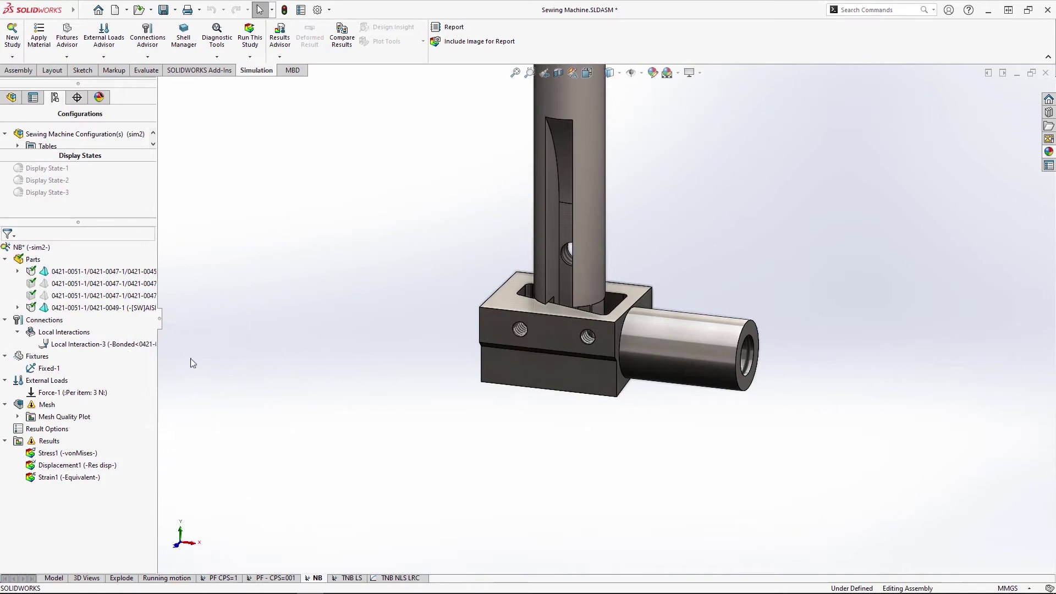
- Bond the shaft face to the clamp block face with a new local interaction, then run the NB study
right_click(94, 335)
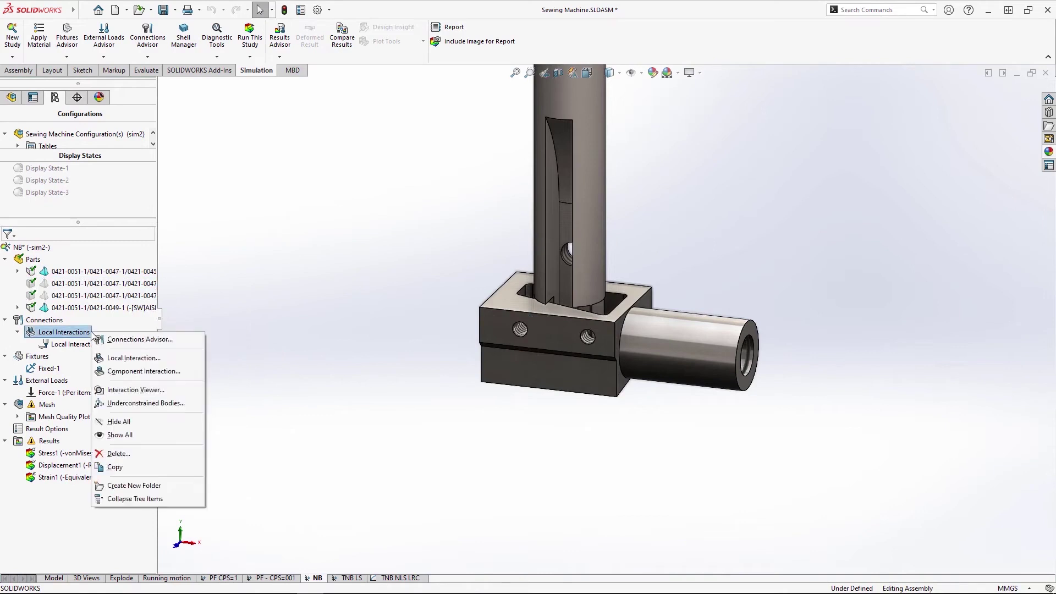
click(153, 358)
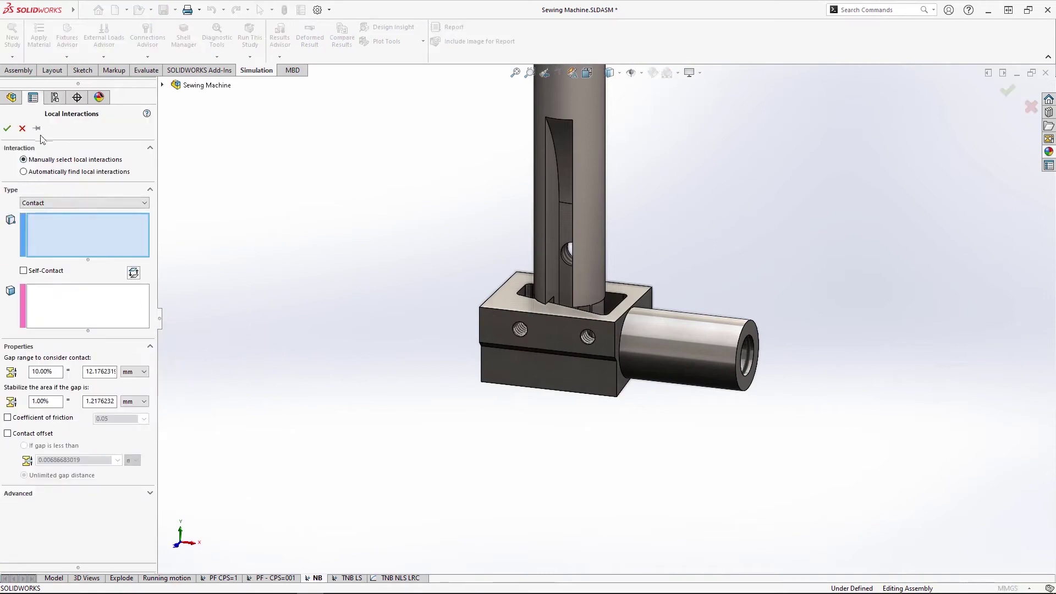
click(68, 203)
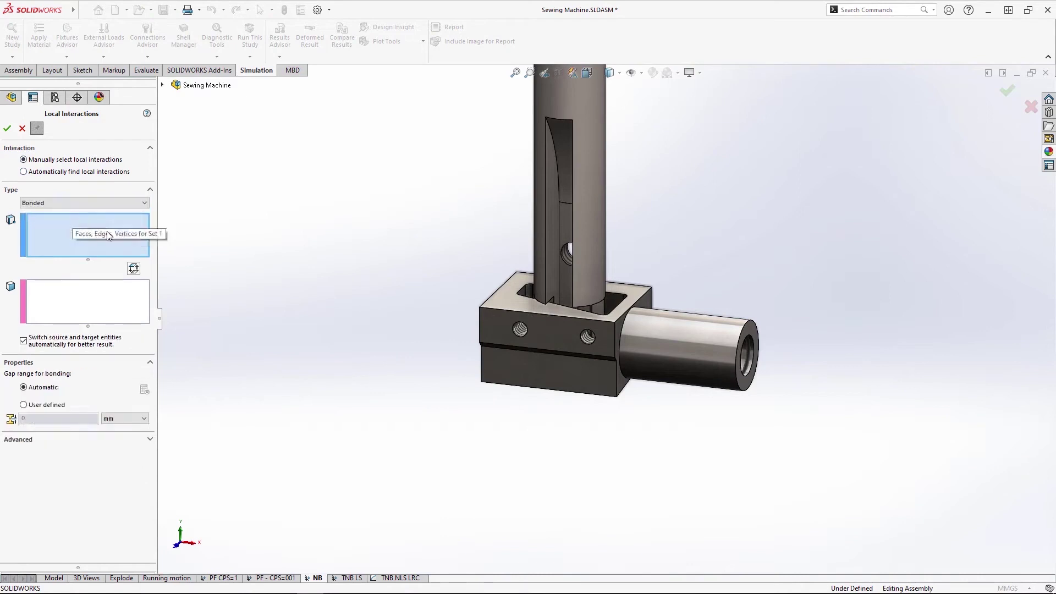
click(553, 300)
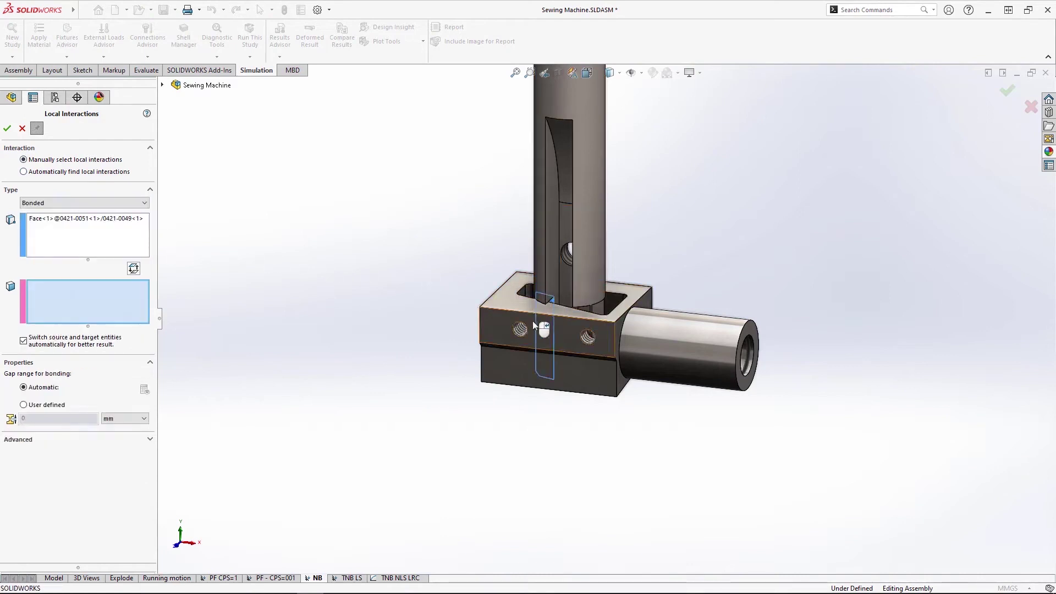
click(520, 330)
key(Escape)
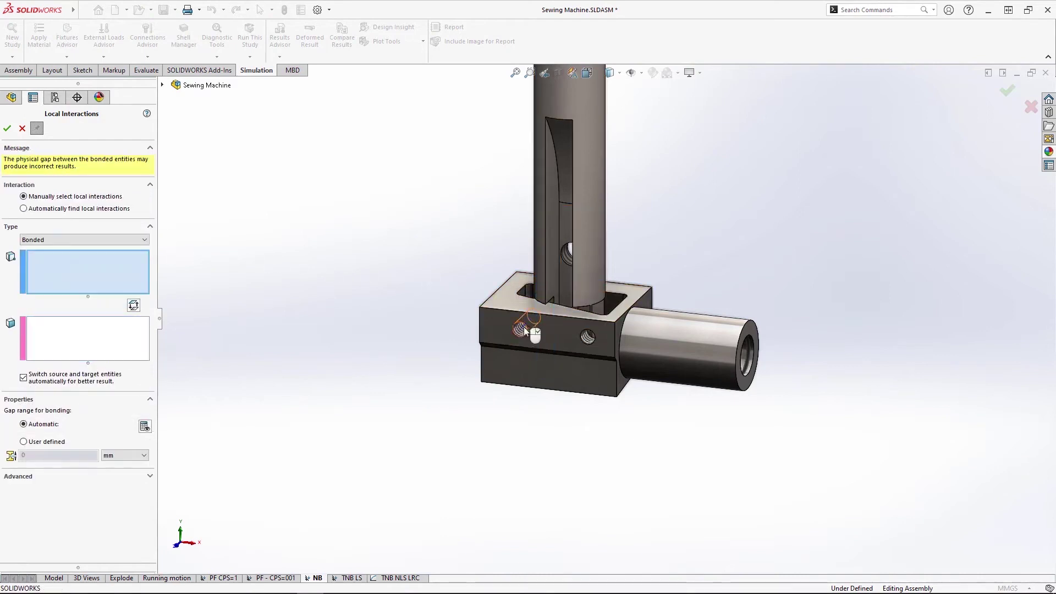
click(585, 314)
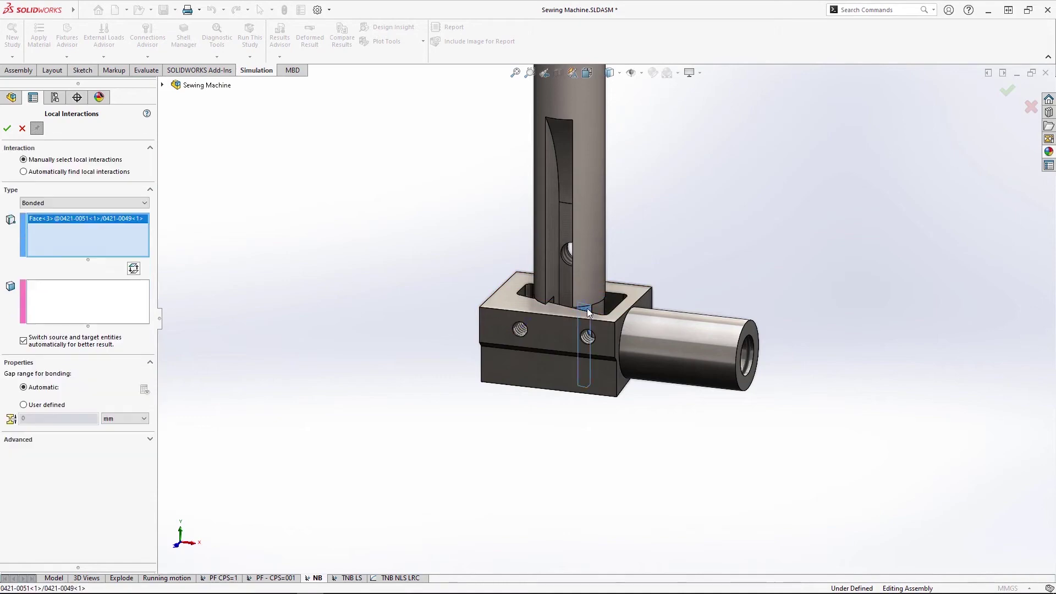
click(589, 339)
key(Return)
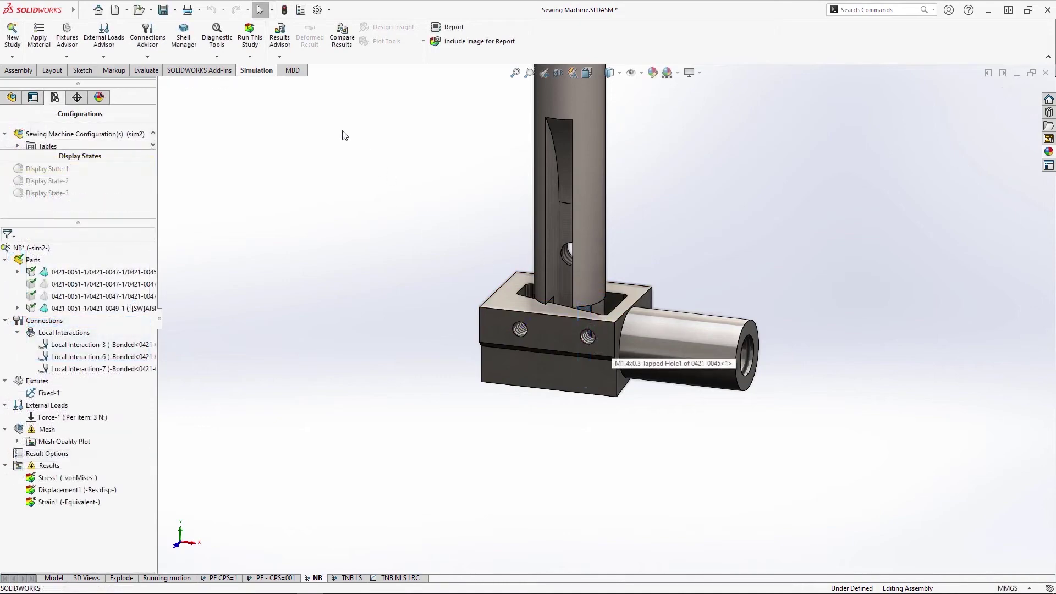
click(250, 41)
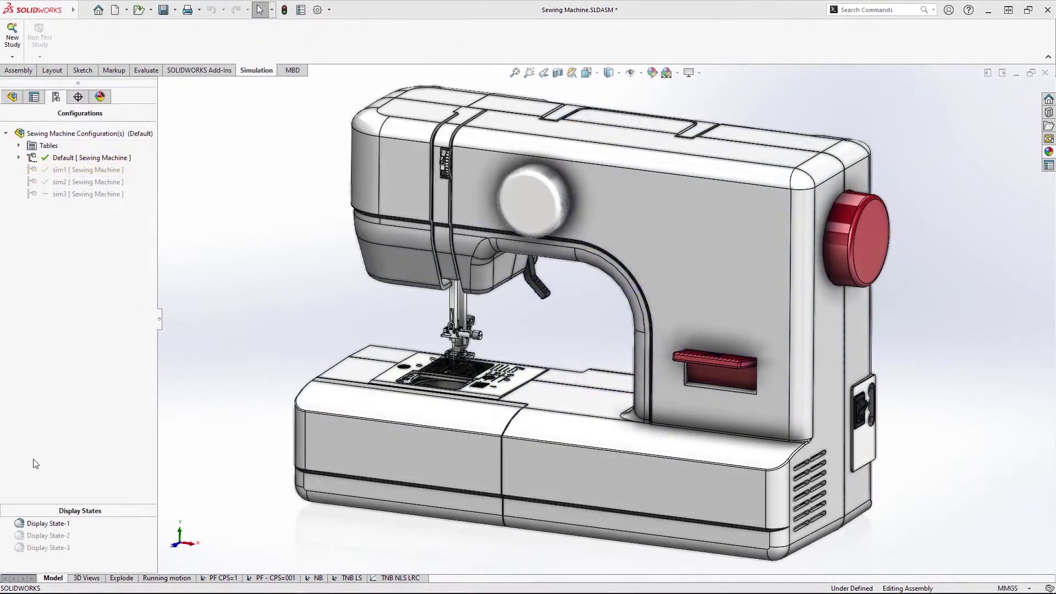
- Switch to Display State-3 and configuration sim3, fit the view, and open the TNB LS study
double_click(33, 545)
double_click(60, 195)
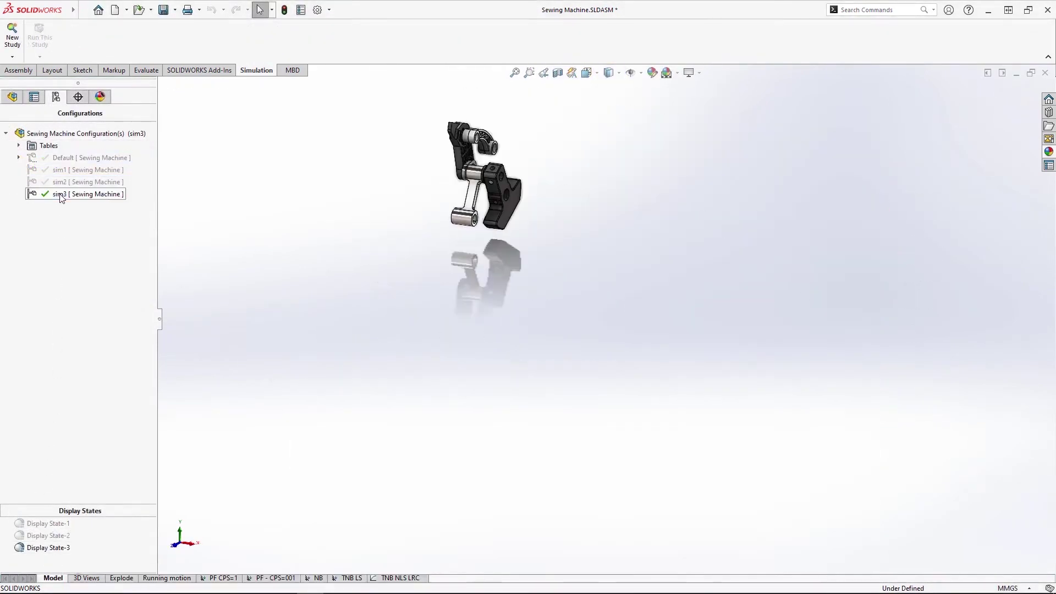
click(515, 72)
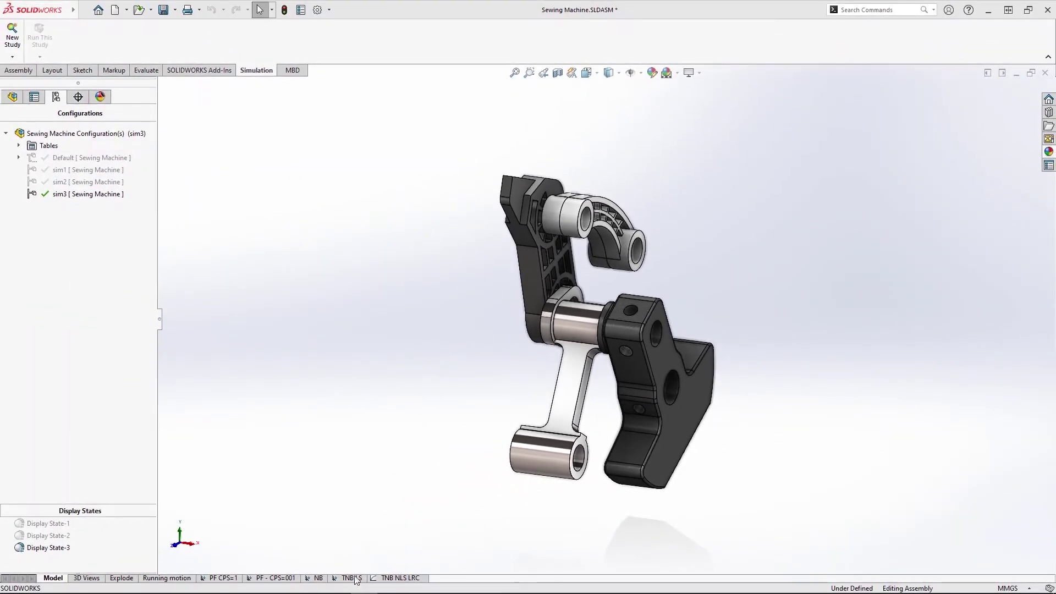
click(353, 579)
click(221, 55)
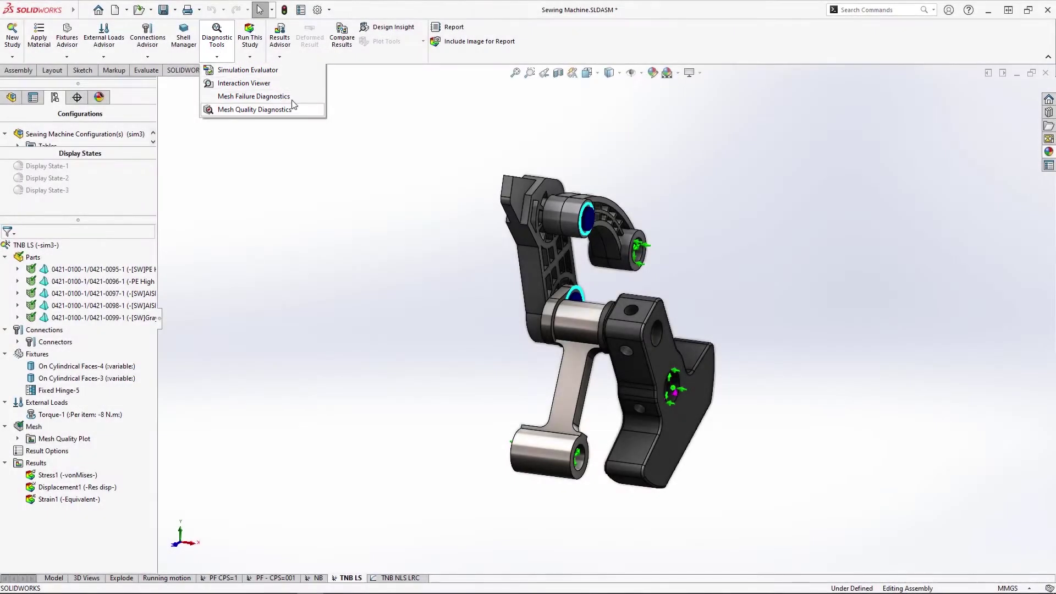
- Run a Jacobian-ratio mesh quality diagnosis, review the 5 poor elements, and close it
click(299, 110)
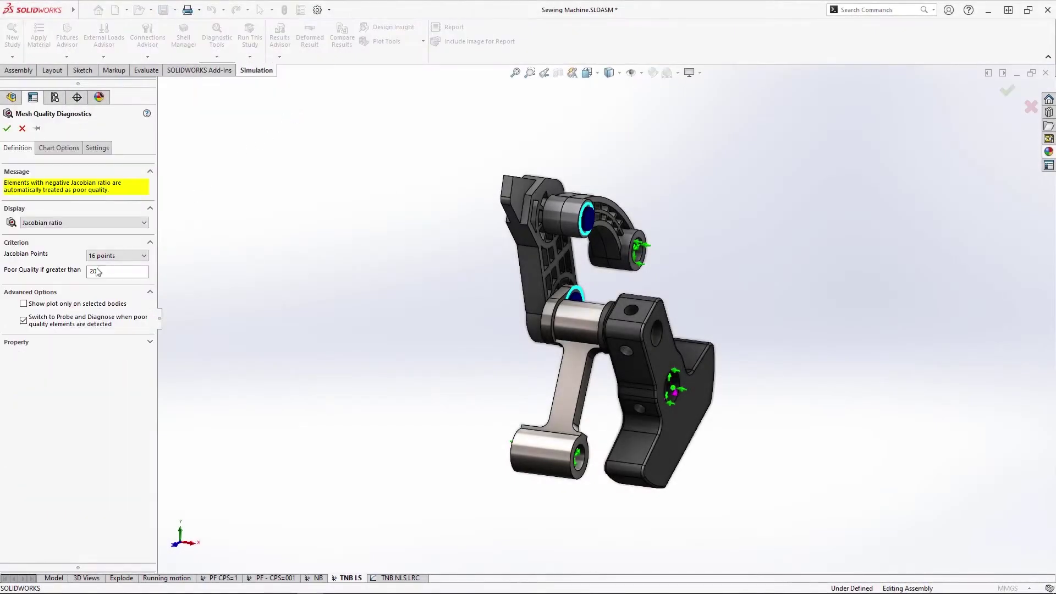
click(6, 129)
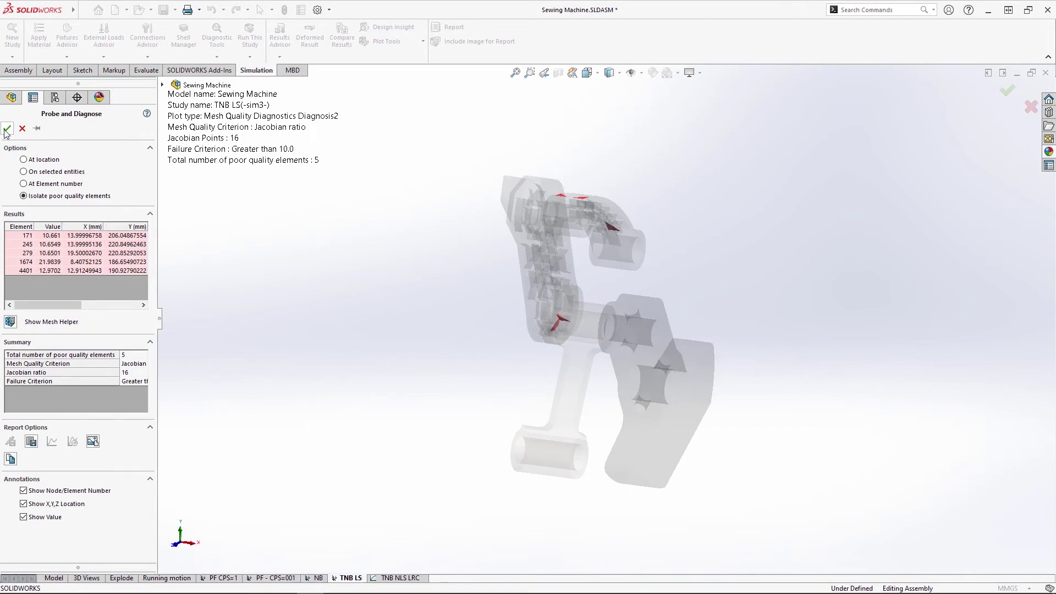
click(7, 130)
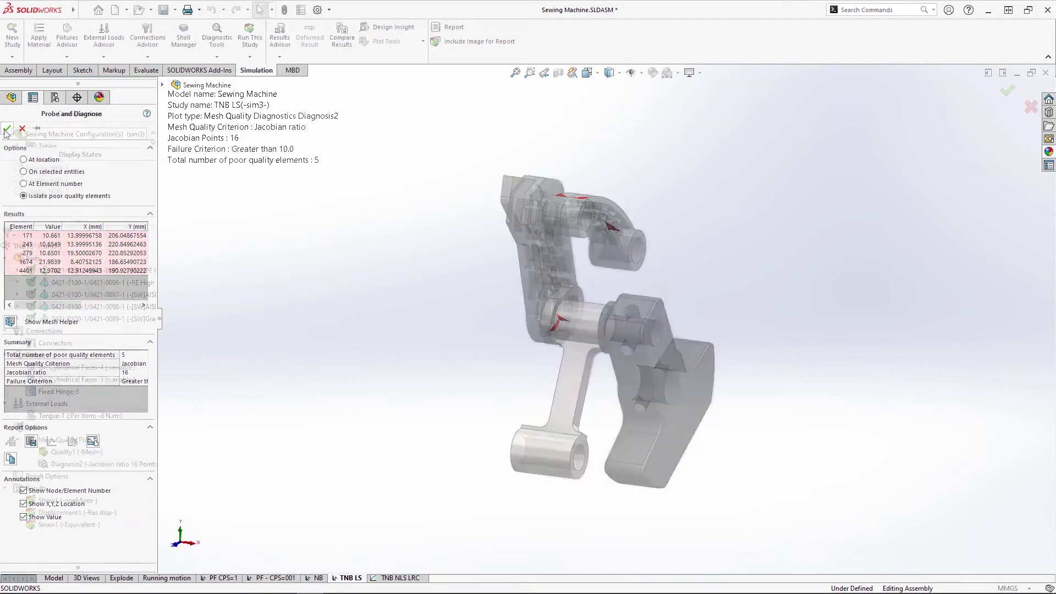
- Calculate underconstrained bodies and animate the three-body Translation 1 group from another angle
right_click(70, 332)
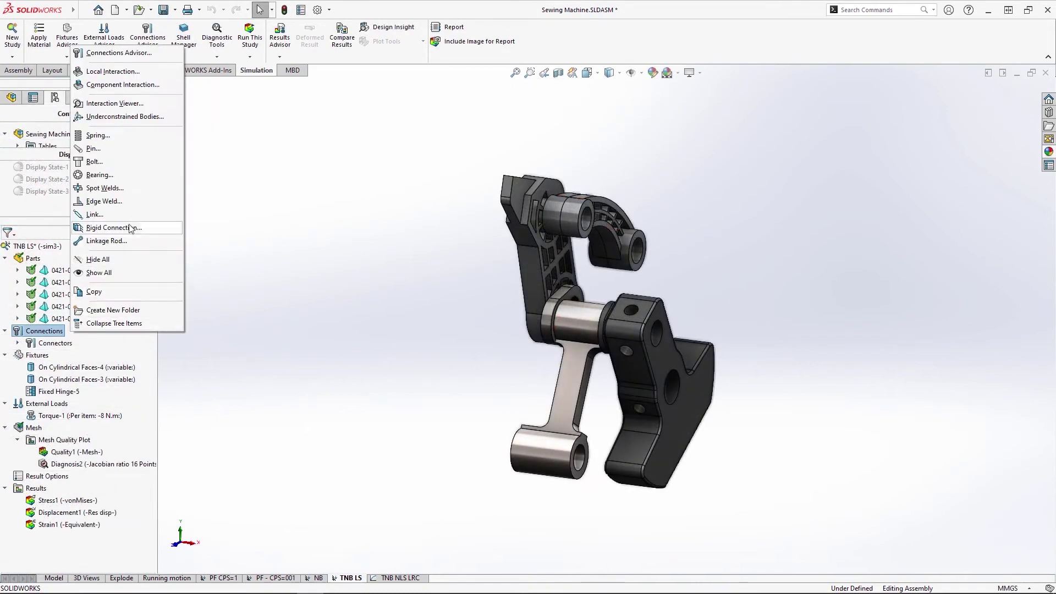
click(176, 121)
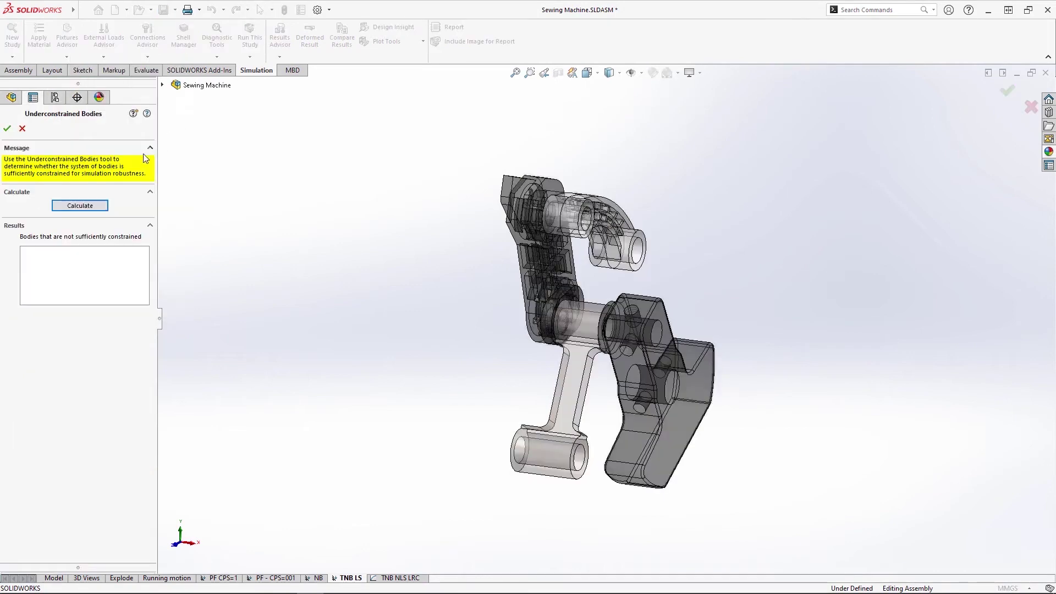
click(96, 207)
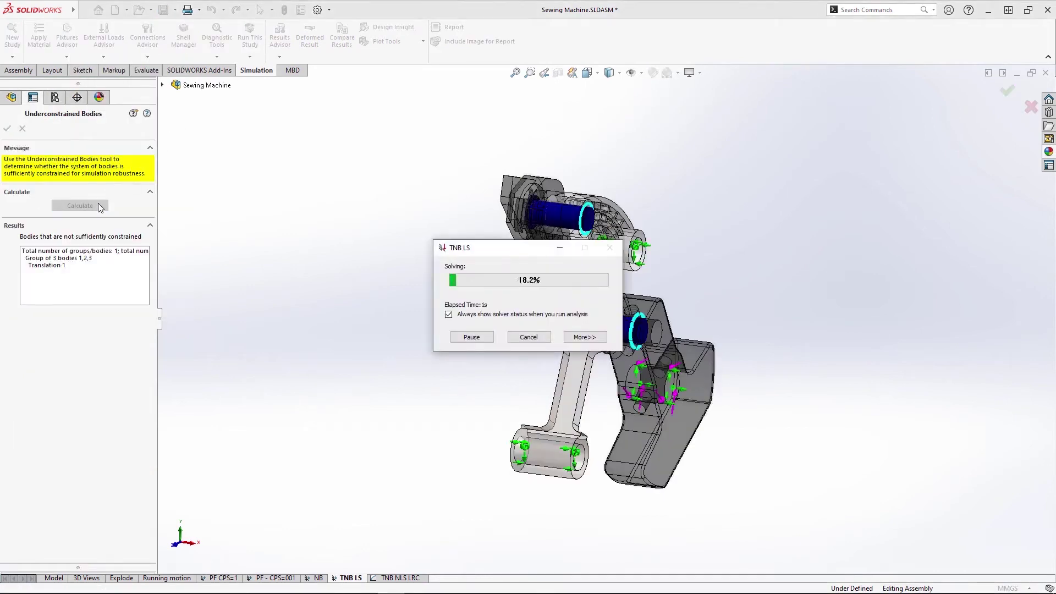
click(60, 265)
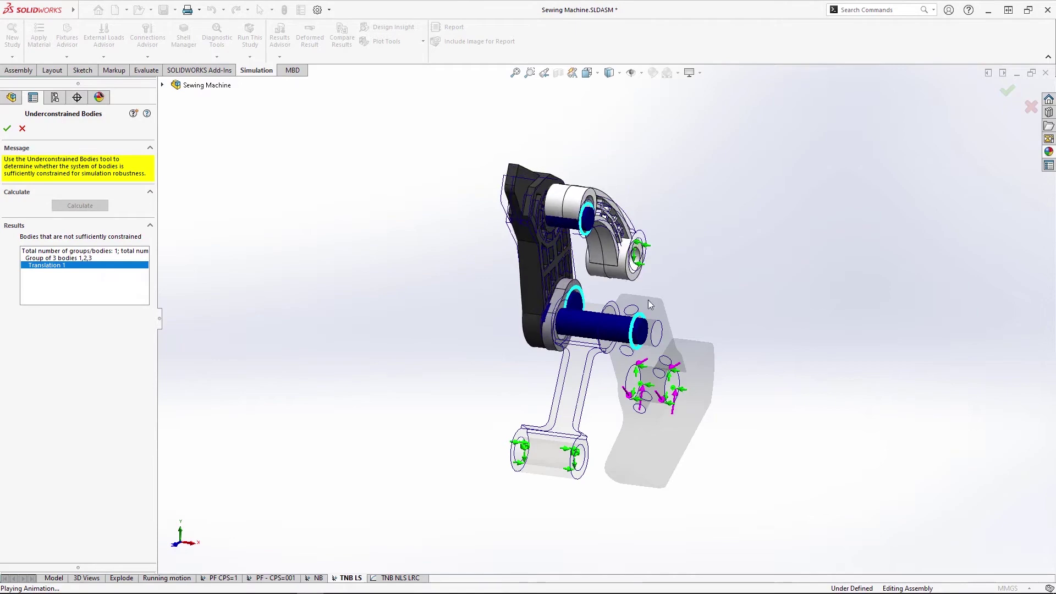
middle_drag(809, 305, 758, 317)
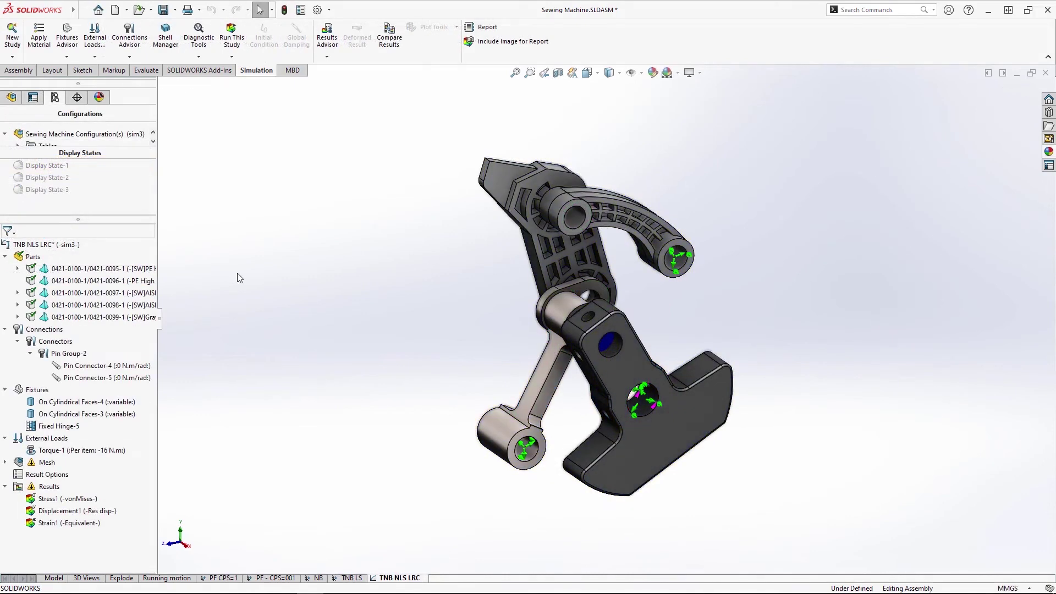
- Exclude the upper frame part 0096 from the analysis
right_click(105, 281)
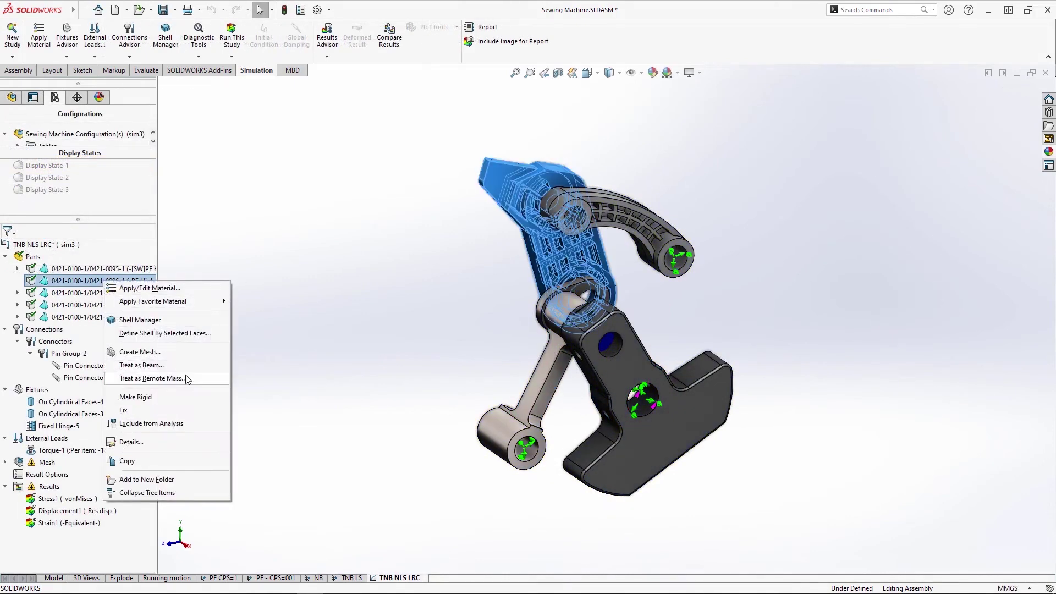
click(211, 423)
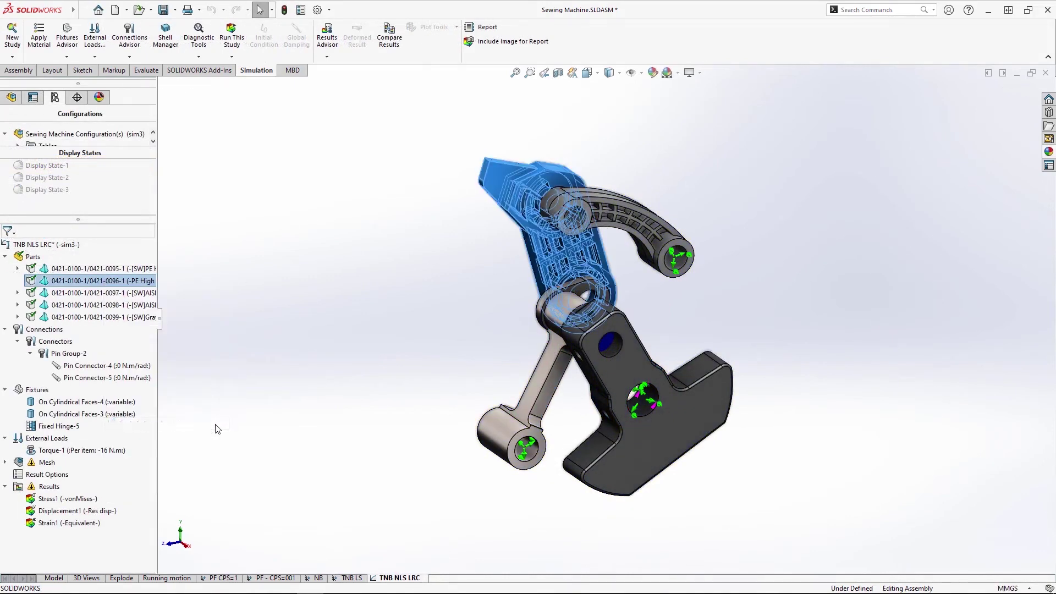
right_click(61, 330)
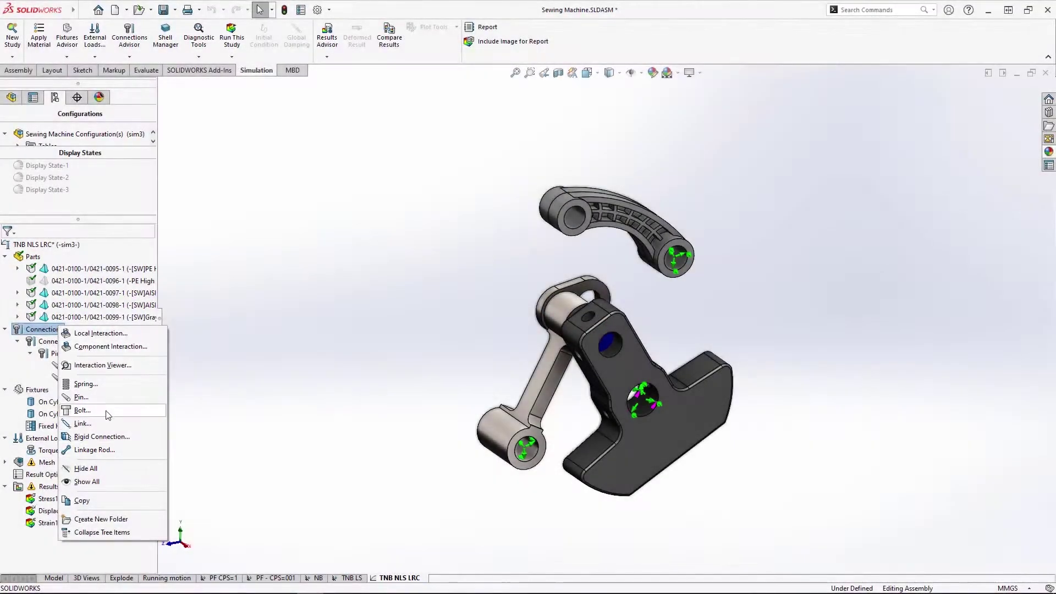
click(108, 450)
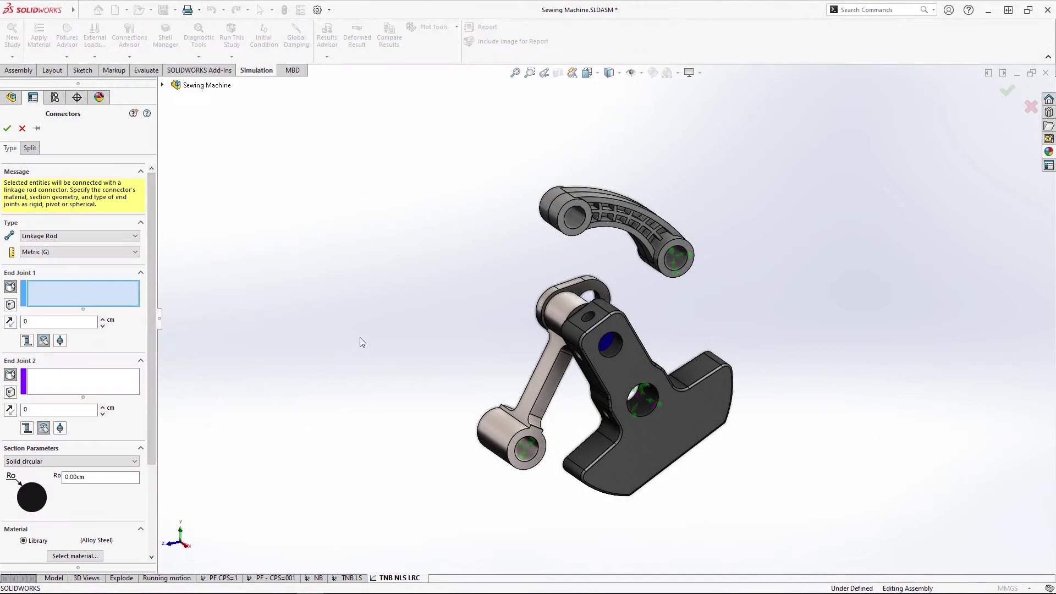
- Connect the upper arm bore to the lower link hole with a 1 × 0.5 cm rectangular linkage rod
middle_drag(360, 341, 396, 330)
scroll(509, 252, down, 3)
click(576, 193)
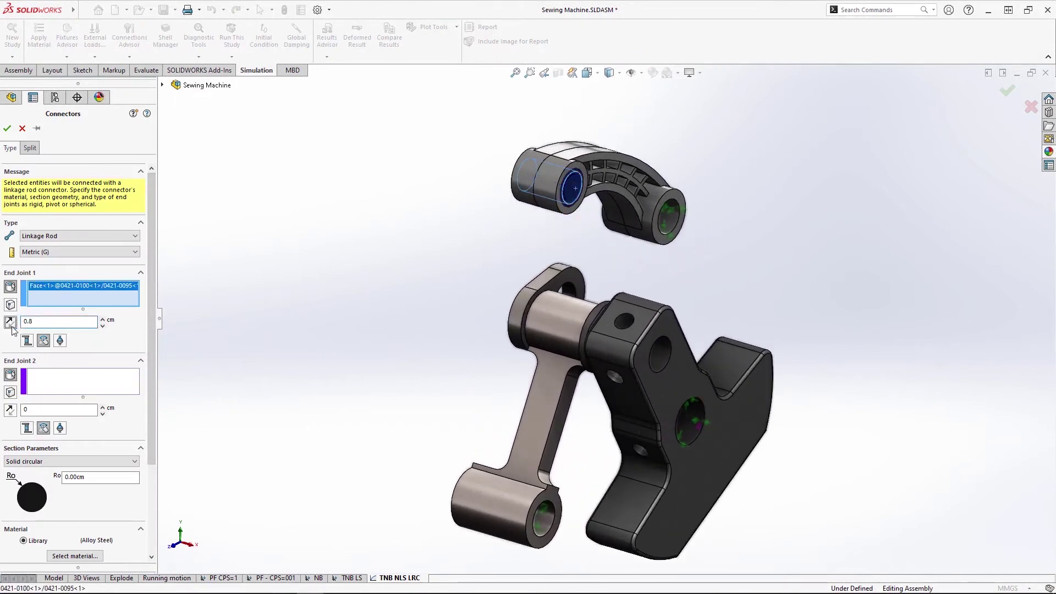
click(130, 374)
click(532, 295)
text(1)
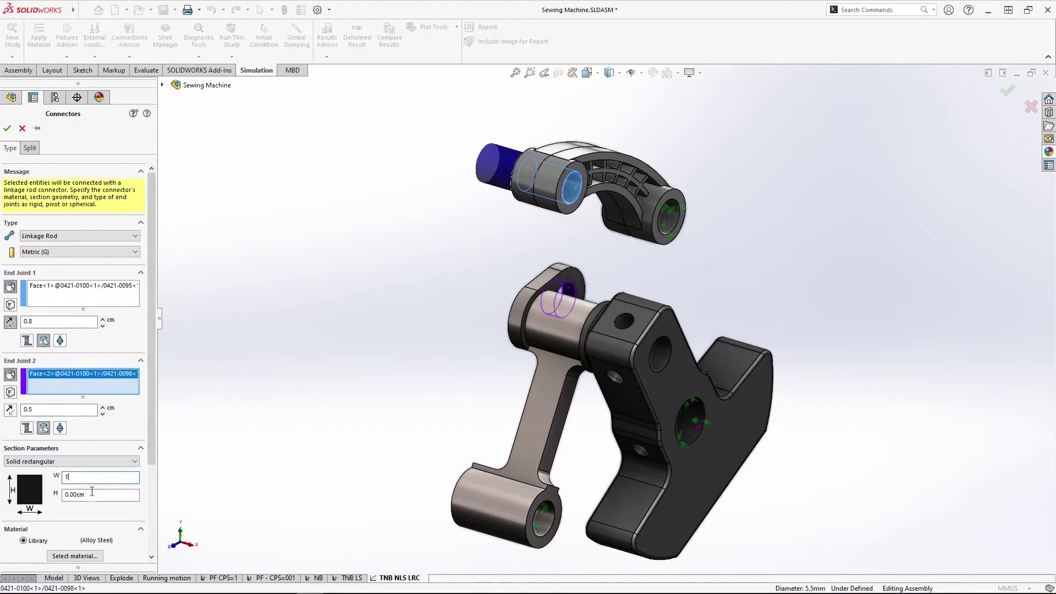
key(Tab)
text(0.5)
key(Tab)
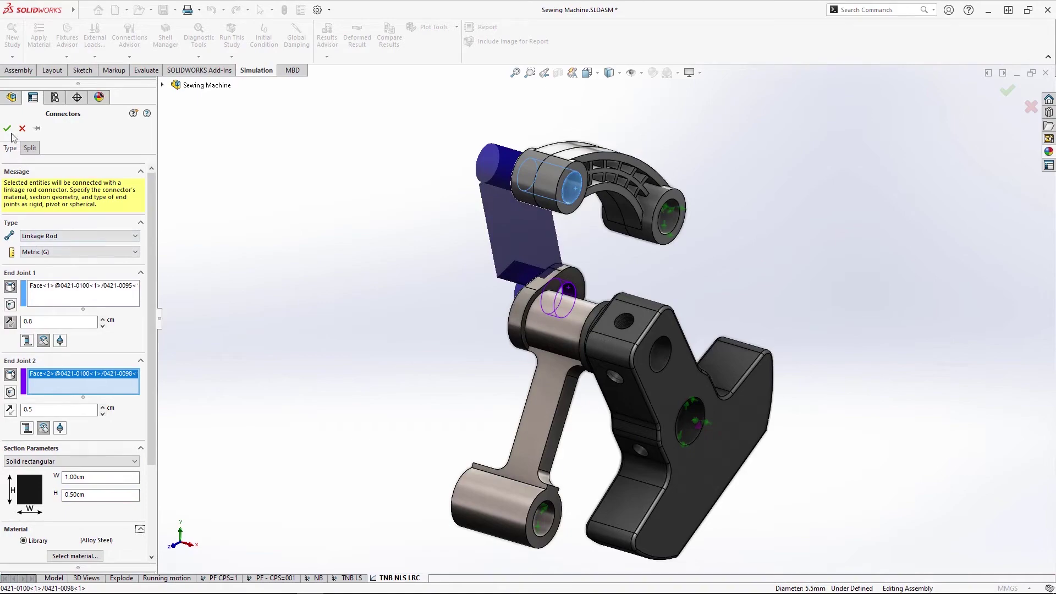
click(7, 128)
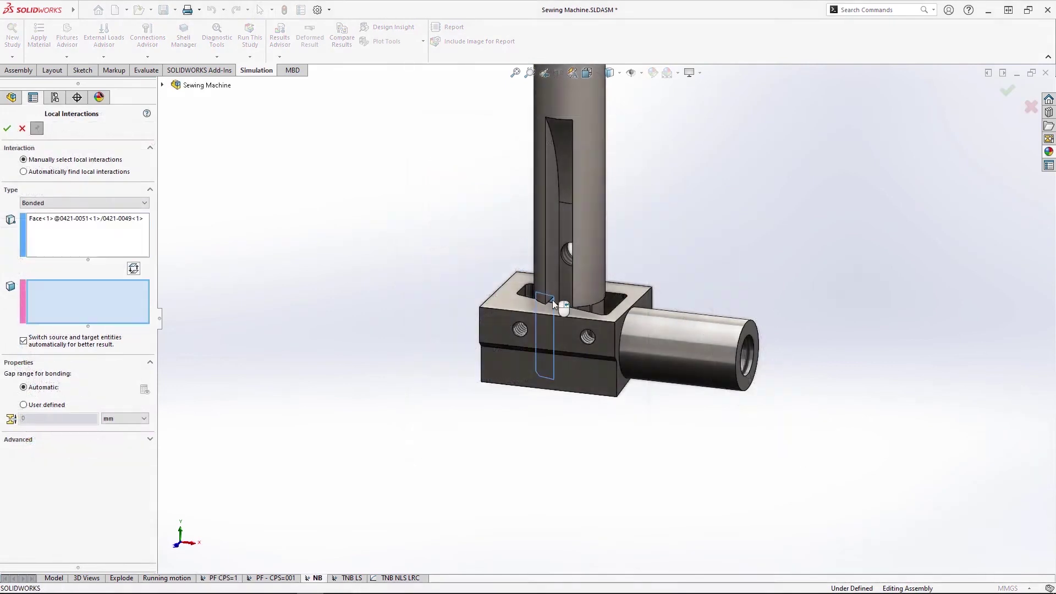
- Pick the hole face and the matching faces for the two bonded interaction sets
click(519, 330)
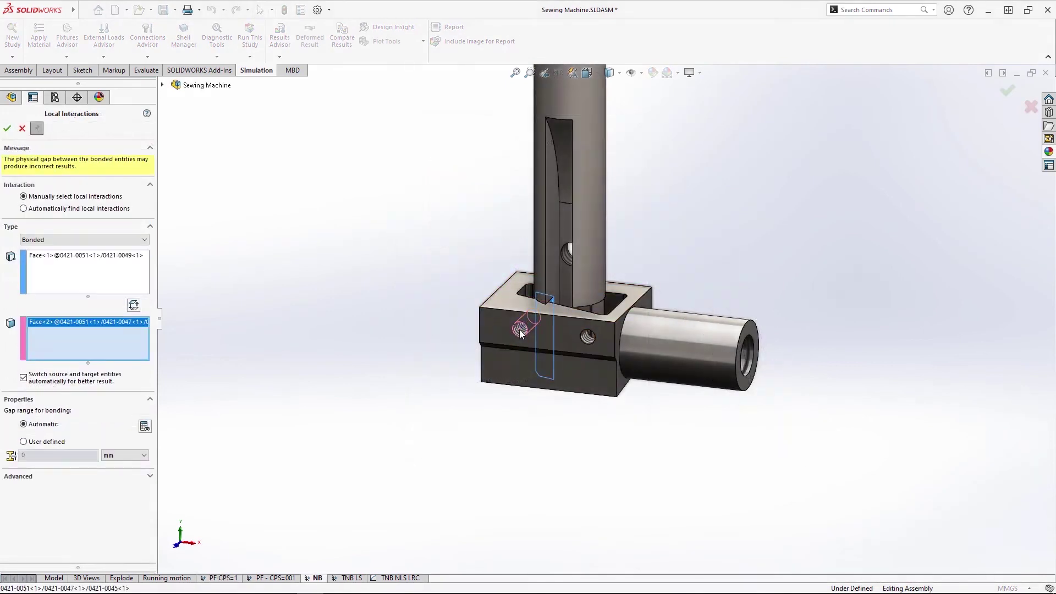
click(587, 312)
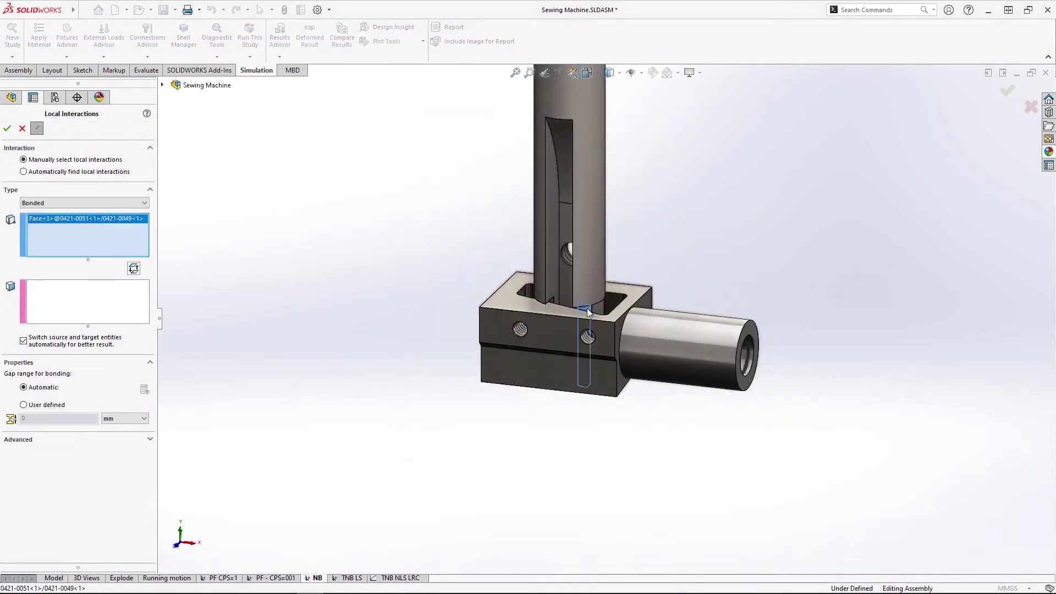
click(586, 332)
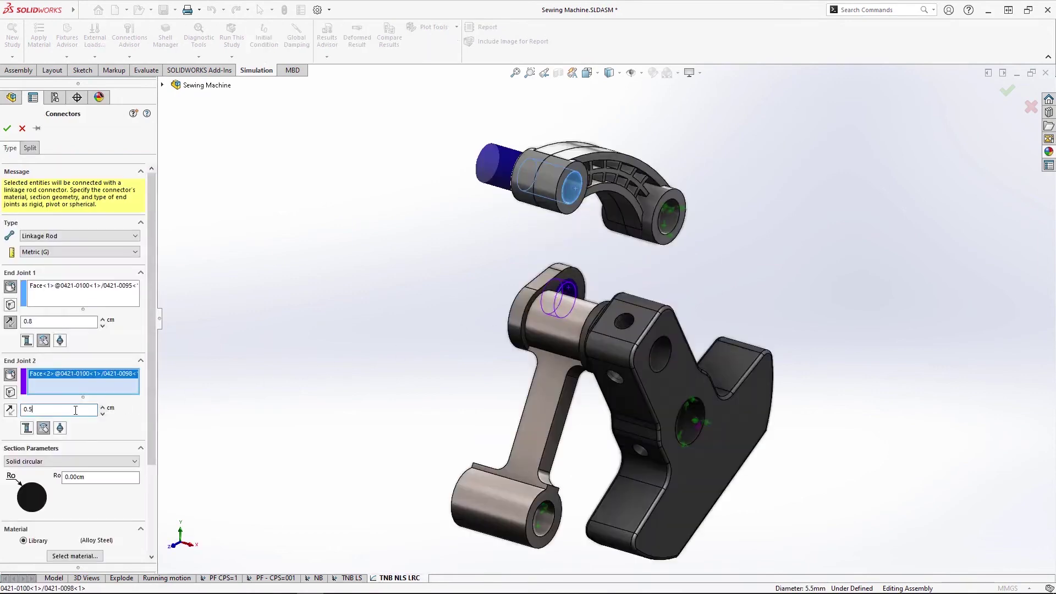
- Give the linkage rod a solid rectangular section, 1.00 cm wide, and start entering its height
click(90, 463)
click(74, 483)
click(91, 493)
text(0.5)
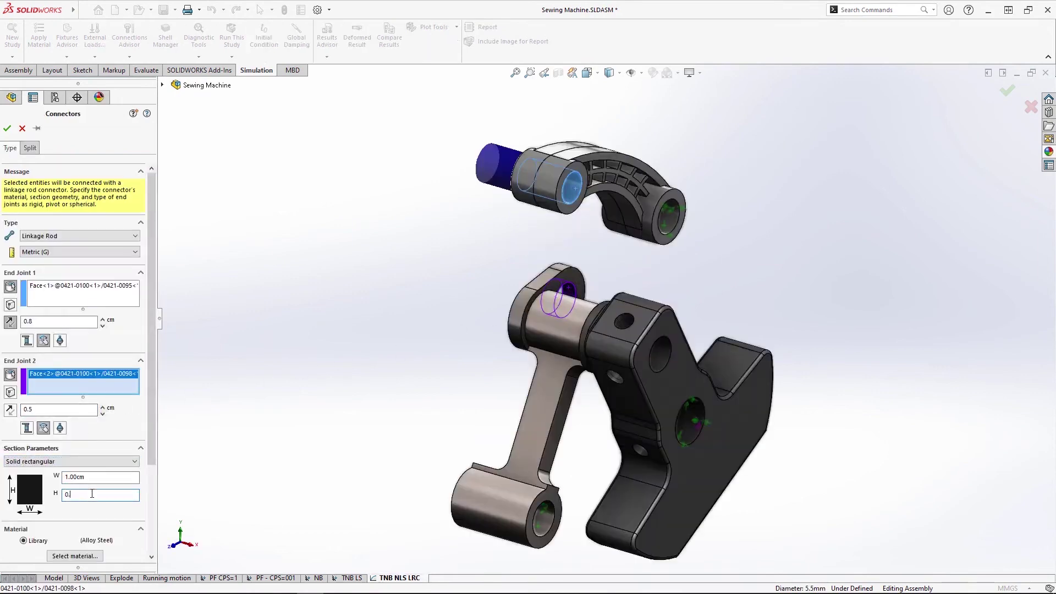